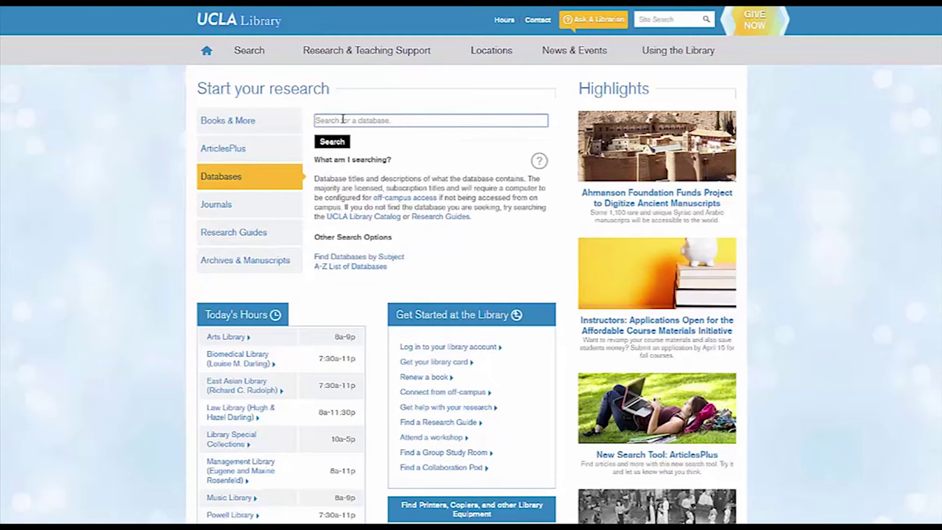
Search the UCLA Library databases for 'Web of Science' and open the Web of Science database
{"action": "type", "text": "Web of Science"}
{"action": "left_click", "coordinate": [341, 143]}
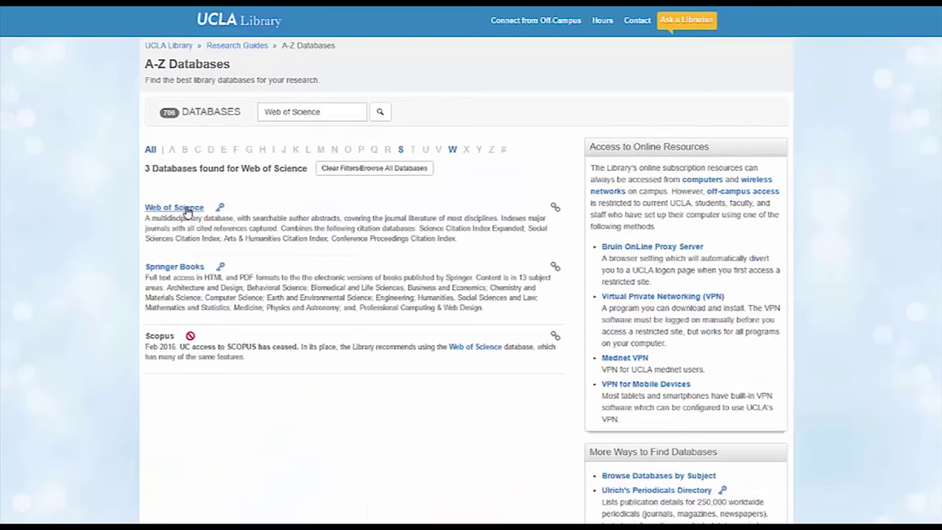
{"action": "left_click", "coordinate": [186, 209]}
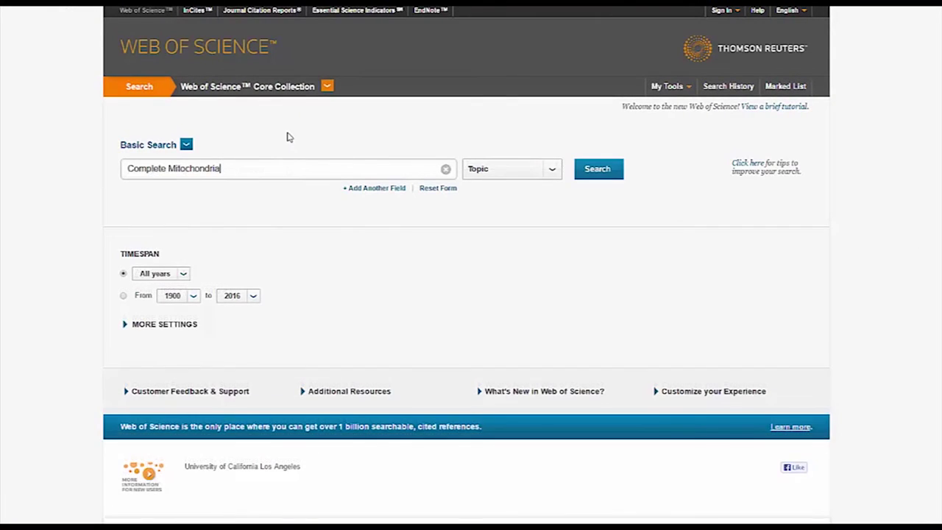
Search with Title 'Genome of a Pleistocene' and Author 'Lindqvist', listing 3 results
{"action": "type", "text": "Genome of a Pleistocene"}
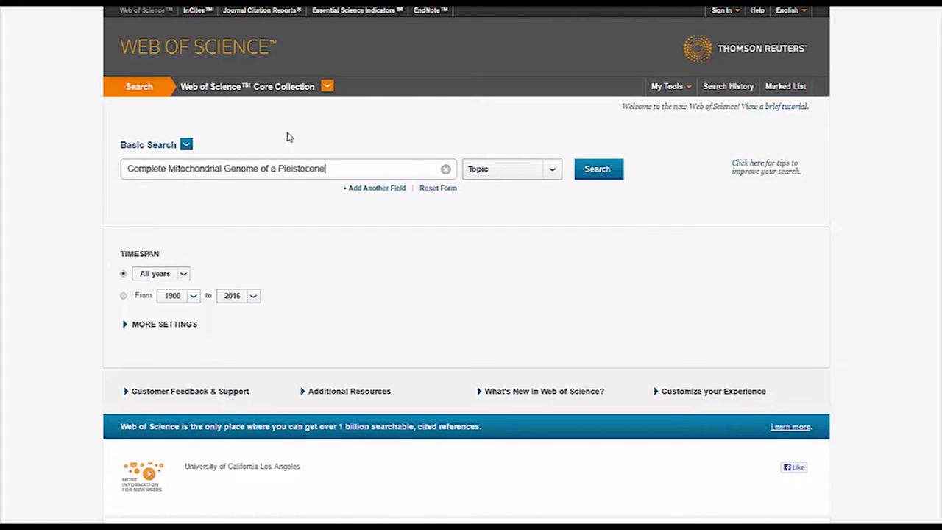
{"action": "left_click", "coordinate": [491, 171]}
{"action": "left_click", "coordinate": [497, 199]}
{"action": "left_click", "coordinate": [381, 190]}
{"action": "left_click", "coordinate": [342, 197]}
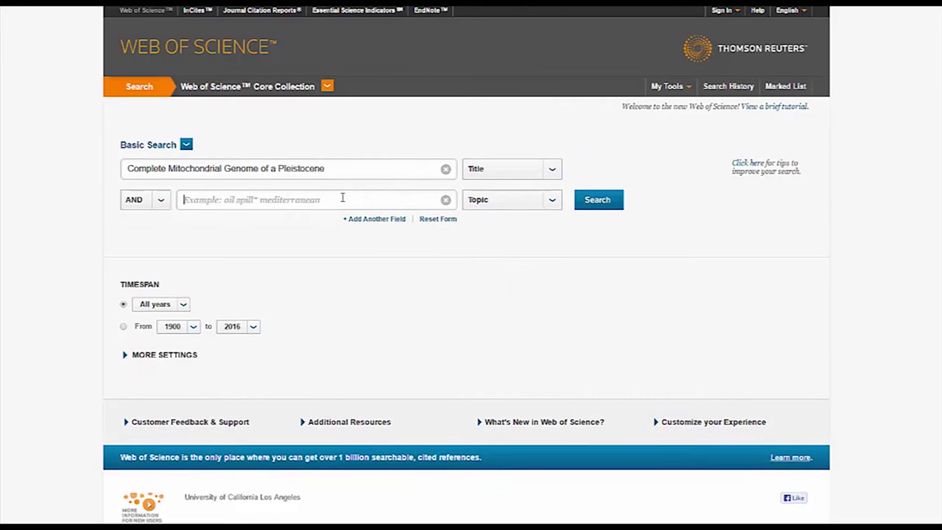
{"action": "type", "text": "Lindqvist"}
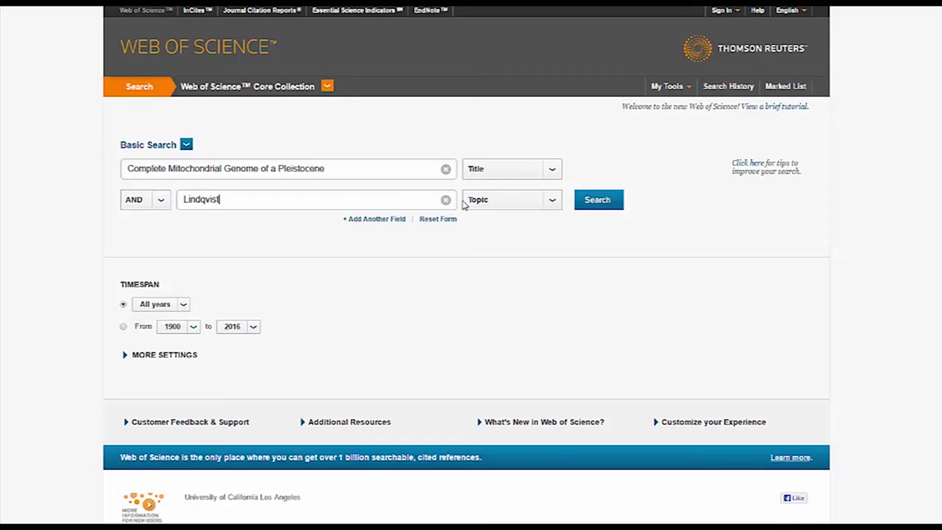
{"action": "left_click", "coordinate": [497, 201]}
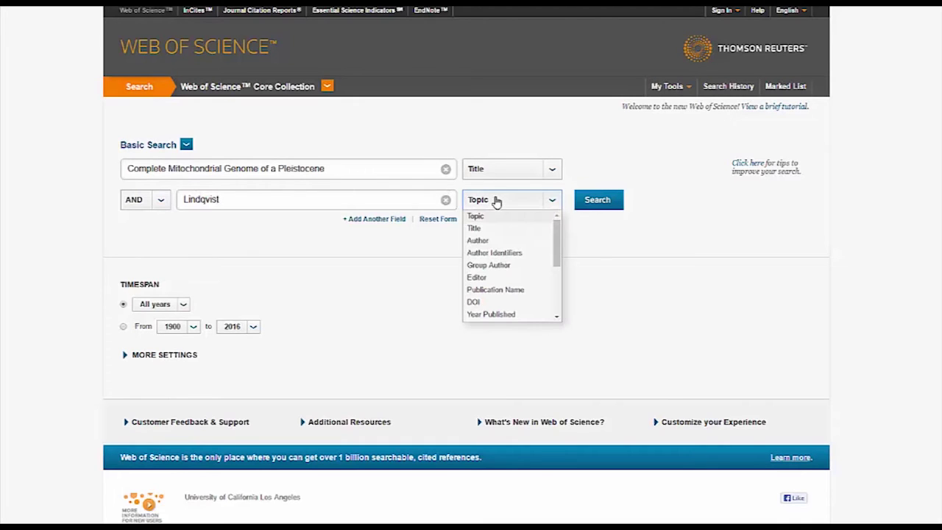
{"action": "left_click", "coordinate": [495, 241]}
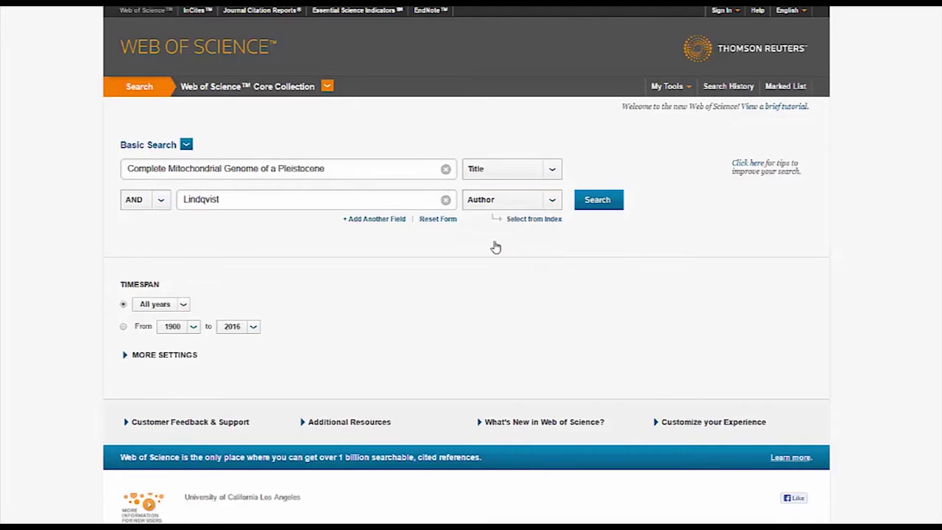
{"action": "left_click", "coordinate": [598, 201]}
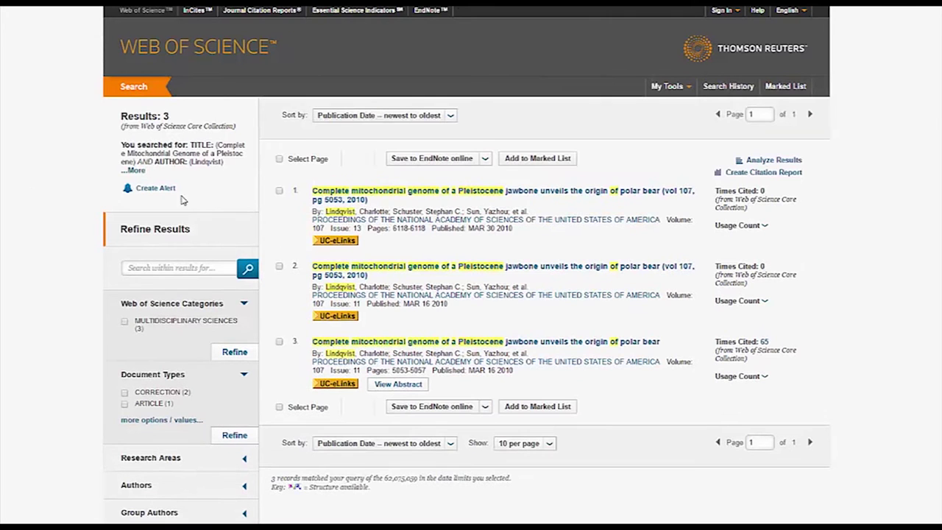
Open the full record of result 3, the polar bear jawbone article cited 65 times
{"action": "left_click", "coordinate": [517, 343]}
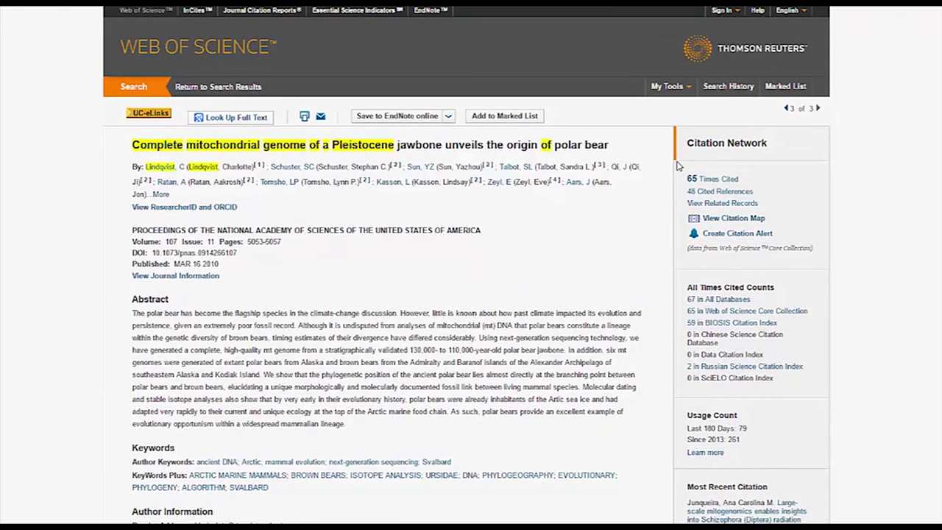
Register for EndNote online with the user's e-mail, confirming it and entering the emailed verification code
{"action": "left_click", "coordinate": [404, 117]}
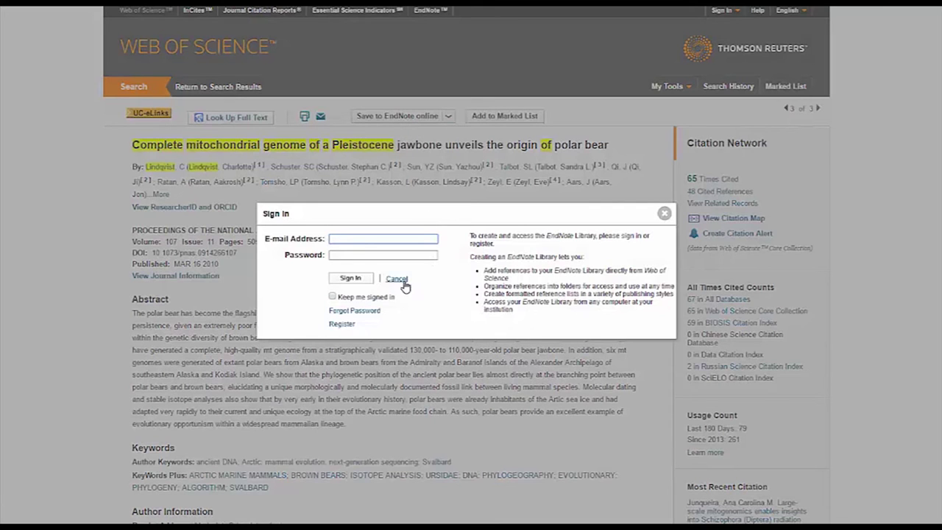
{"action": "left_click", "coordinate": [340, 325]}
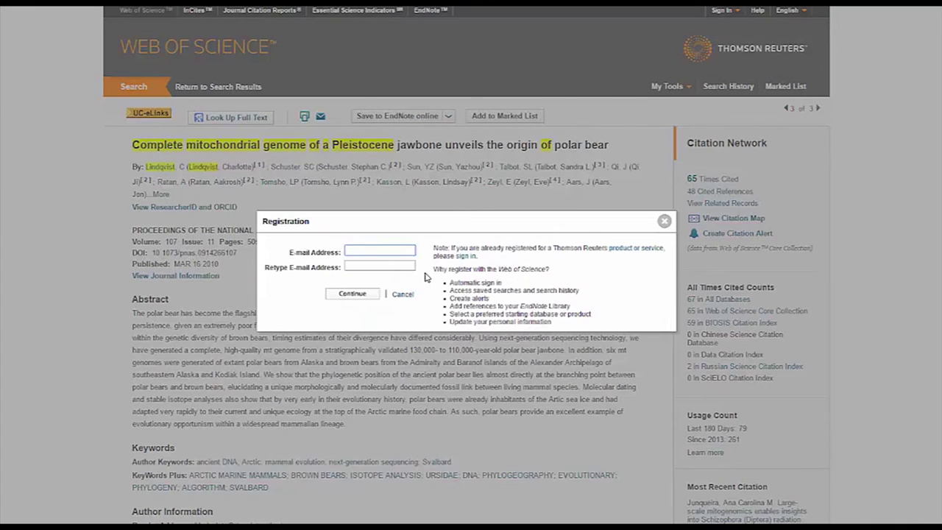
{"action": "key", "text": "Tab"}
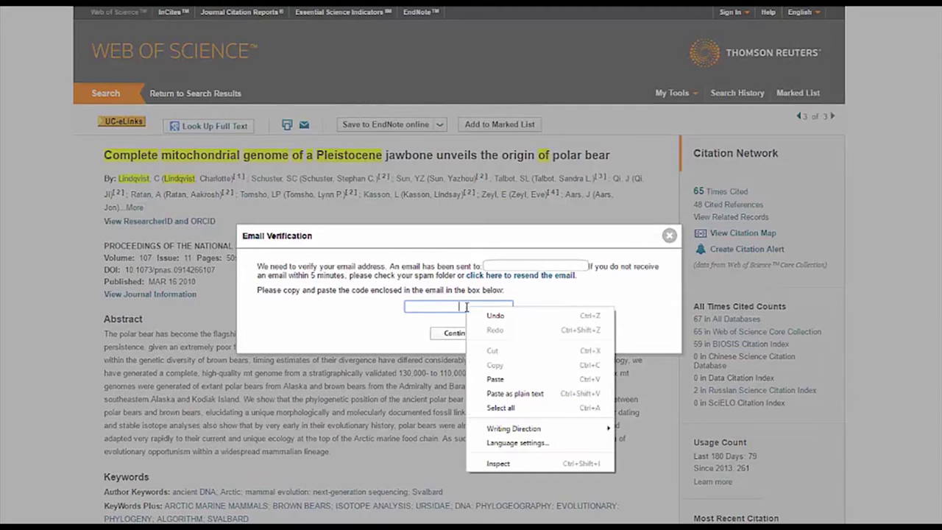
{"action": "left_click", "coordinate": [505, 380]}
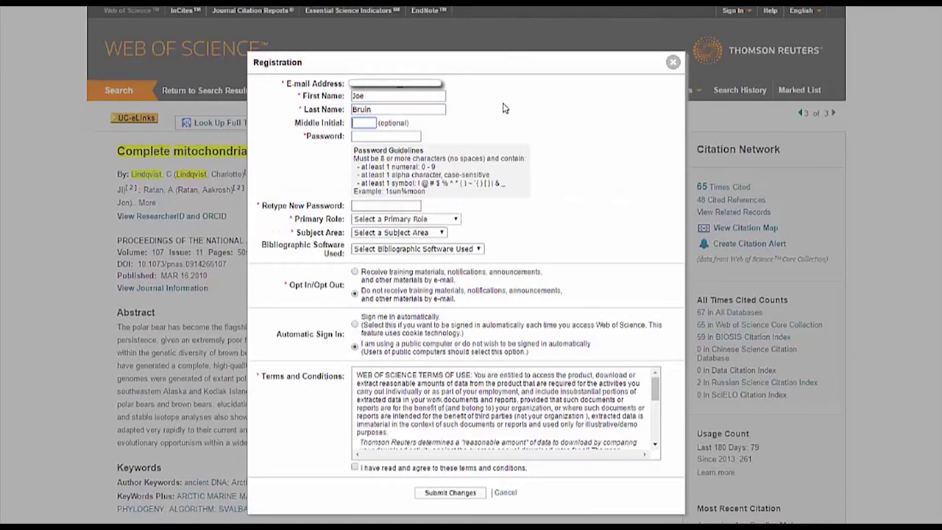
Enter the account password, set primary role to Undergraduate Student and bibliographic software to EndNote
{"action": "type", "text": "********"}
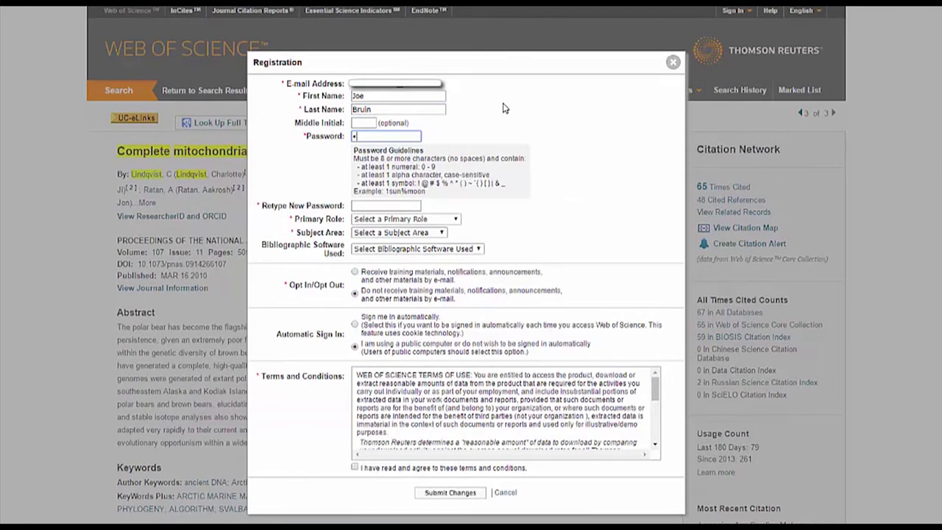
{"action": "type", "text": "***"}
{"action": "key", "text": "Tab"}
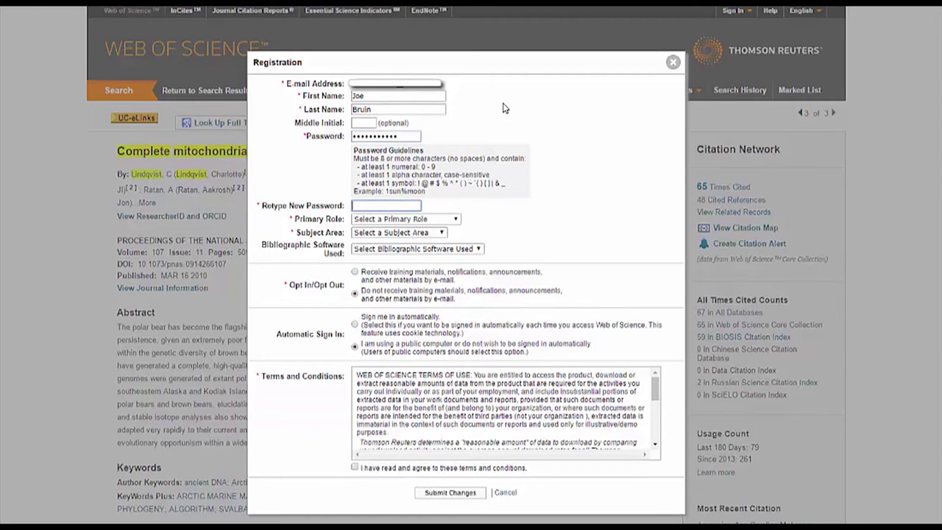
{"action": "type", "text": "***********"}
{"action": "left_click", "coordinate": [444, 219]}
{"action": "left_click", "coordinate": [438, 249]}
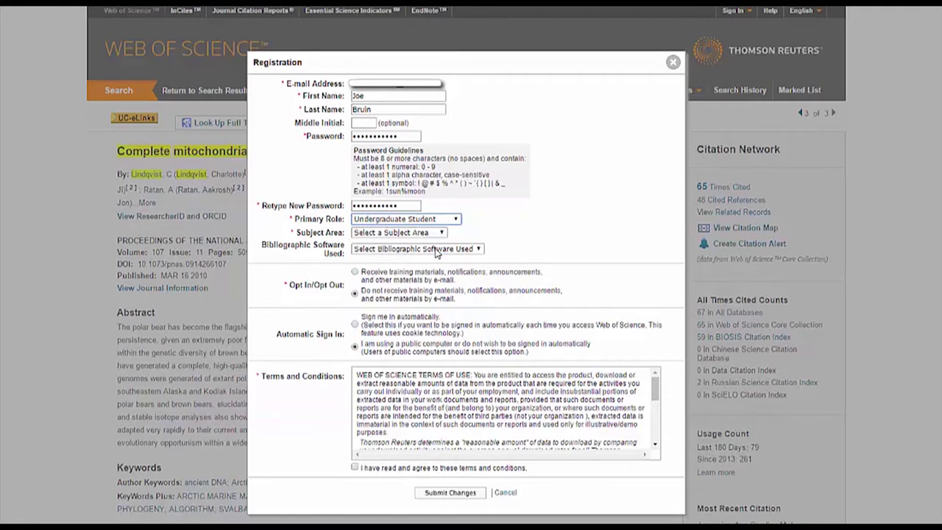
{"action": "left_click", "coordinate": [417, 249]}
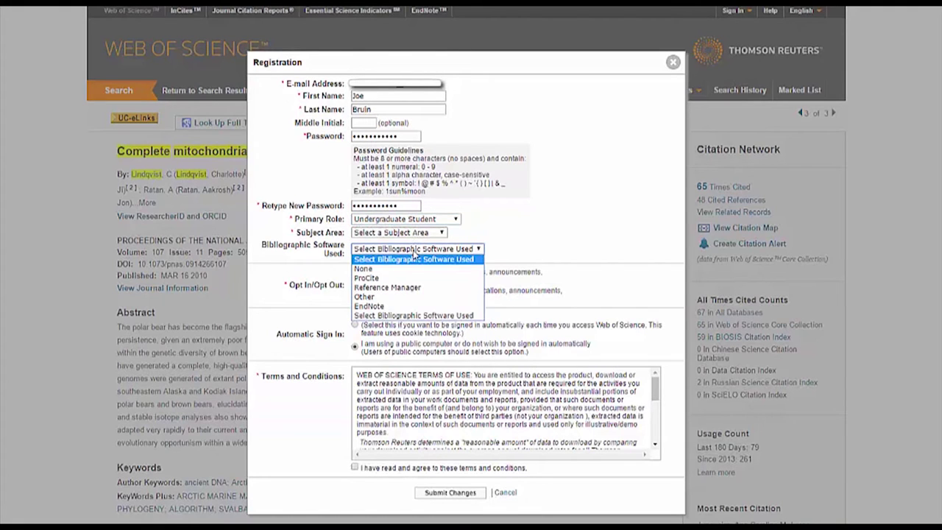
{"action": "left_click", "coordinate": [409, 306]}
Set the subject area to Other, agree to the terms, and submit the registration
{"action": "left_click", "coordinate": [416, 233]}
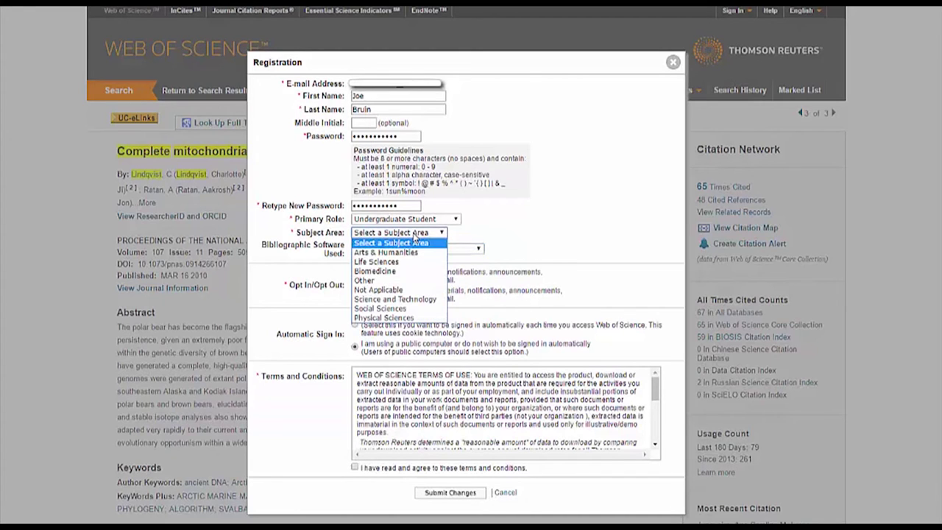
{"action": "left_click", "coordinate": [413, 281]}
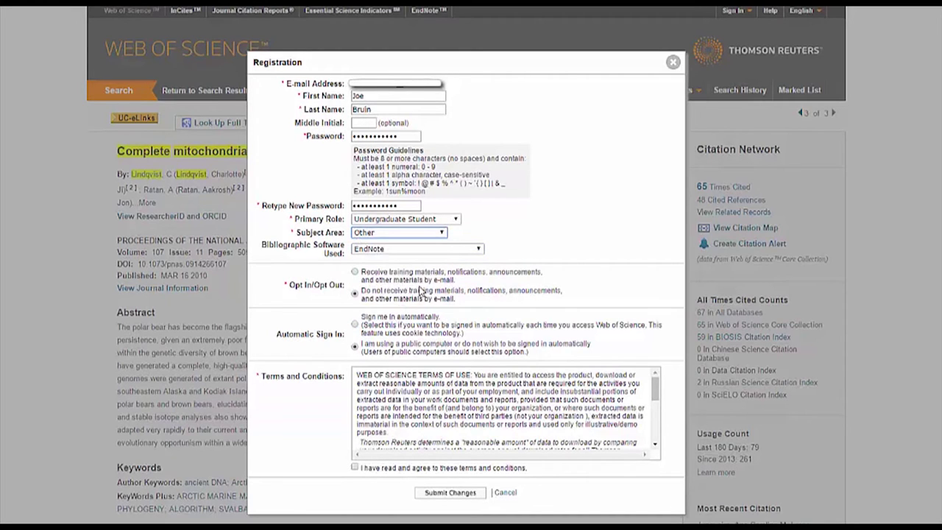
{"action": "scroll", "coordinate": [423, 304], "scroll_direction": "down", "scroll_amount": 1}
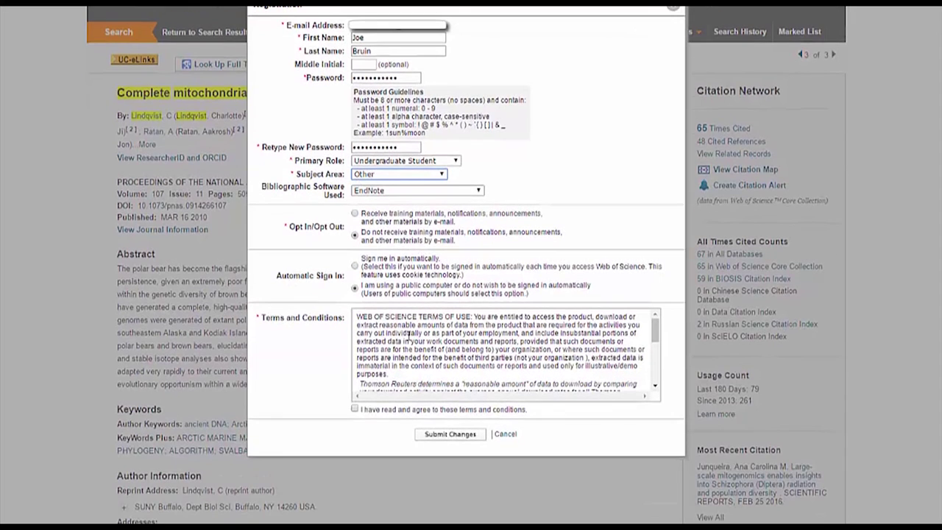
{"action": "left_click", "coordinate": [354, 409]}
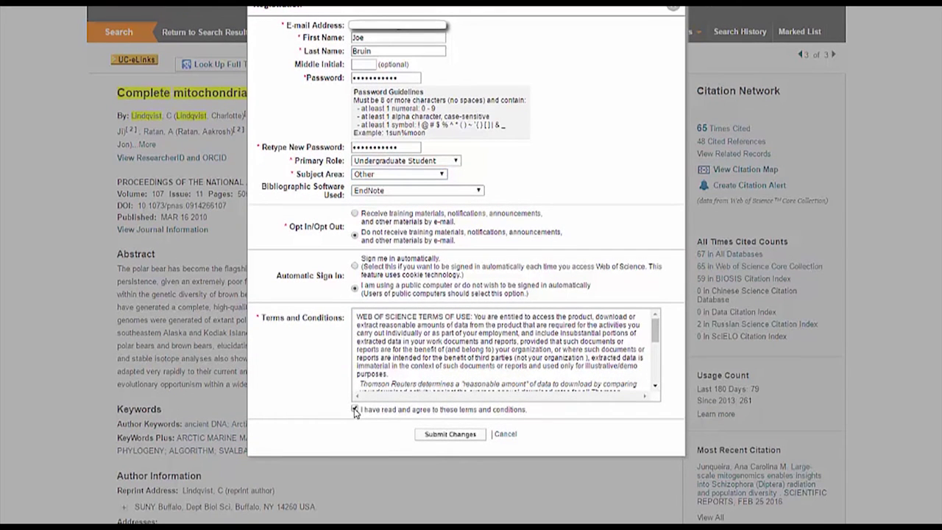
{"action": "left_click", "coordinate": [452, 435]}
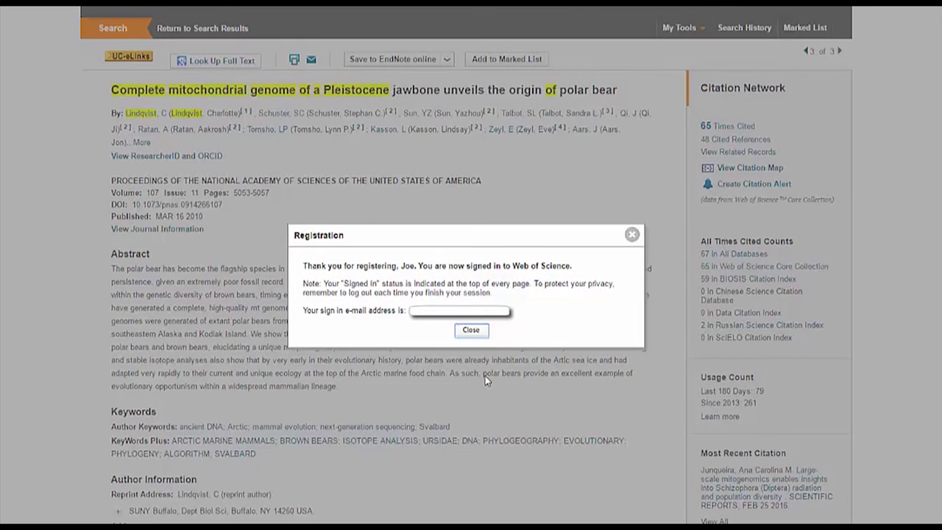
Dismiss the registration confirmation, accept the EndNote licence agreement, and return to Web of Science
{"action": "left_click", "coordinate": [472, 330]}
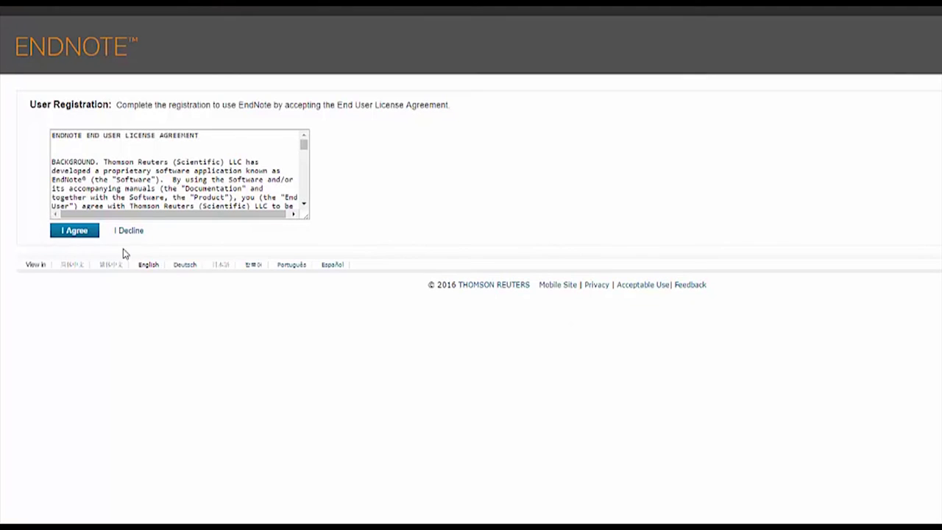
{"action": "left_click", "coordinate": [80, 232]}
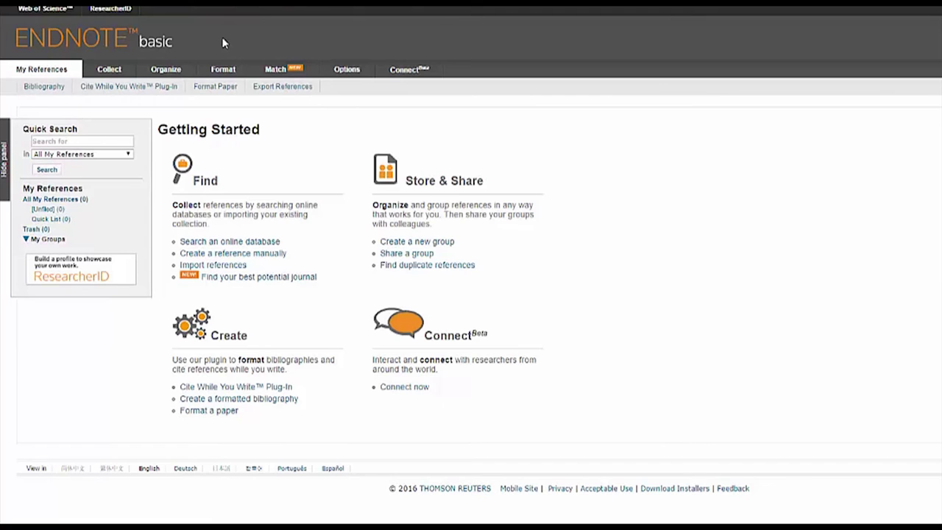
{"action": "left_click", "coordinate": [59, 10]}
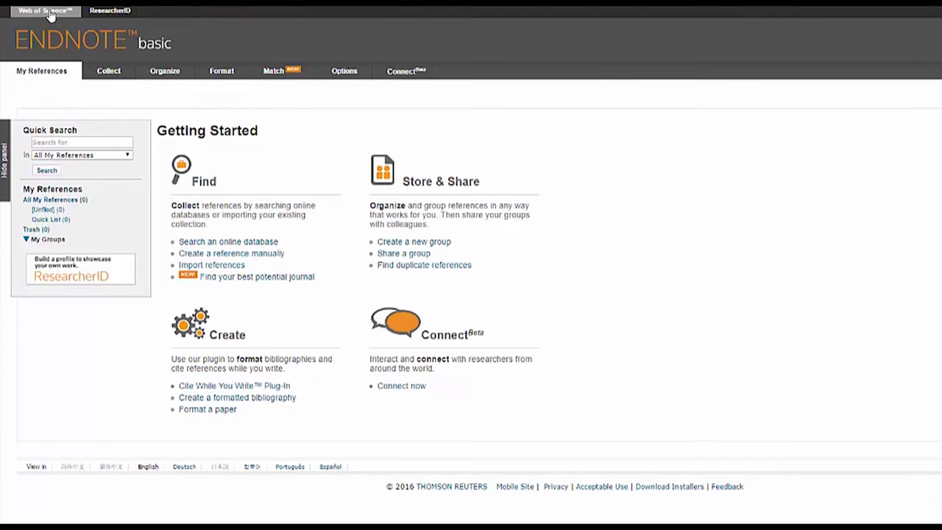
Search Web of Science with the 'Complete' title term and the Lindqvist author term
{"action": "type", "text": "Complete Mitochondrial Genome of a Pleistocene"}
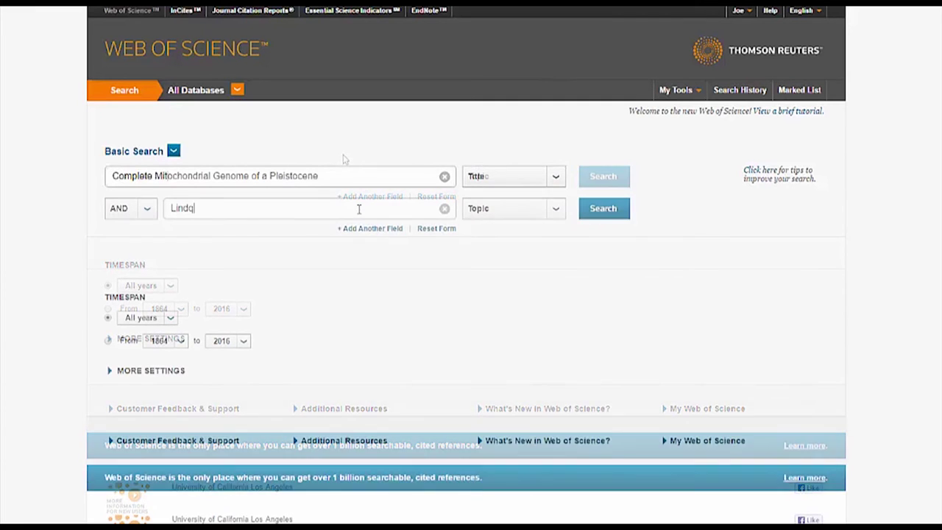
{"action": "type", "text": "vist"}
{"action": "left_click", "coordinate": [509, 208]}
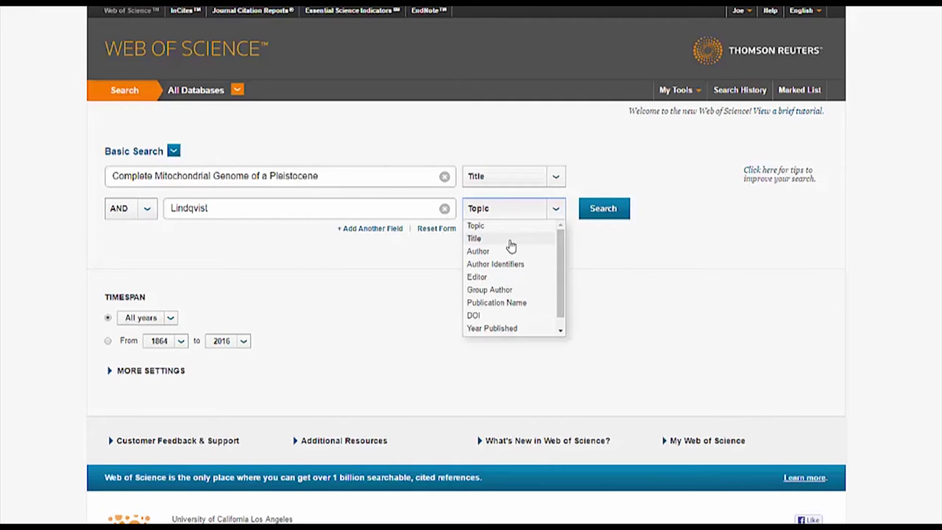
{"action": "left_click", "coordinate": [515, 250]}
{"action": "left_click", "coordinate": [601, 221]}
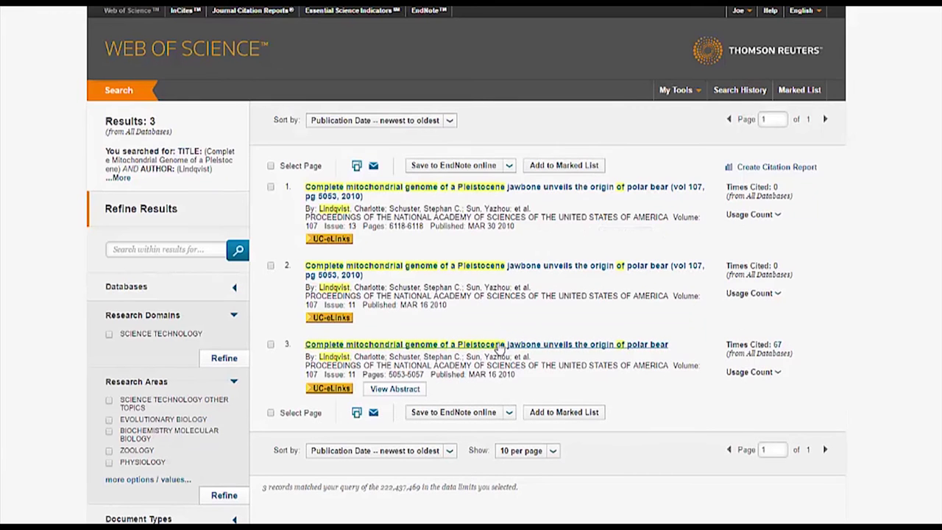
Send the third result's full record to EndNote online
{"action": "left_click", "coordinate": [498, 346]}
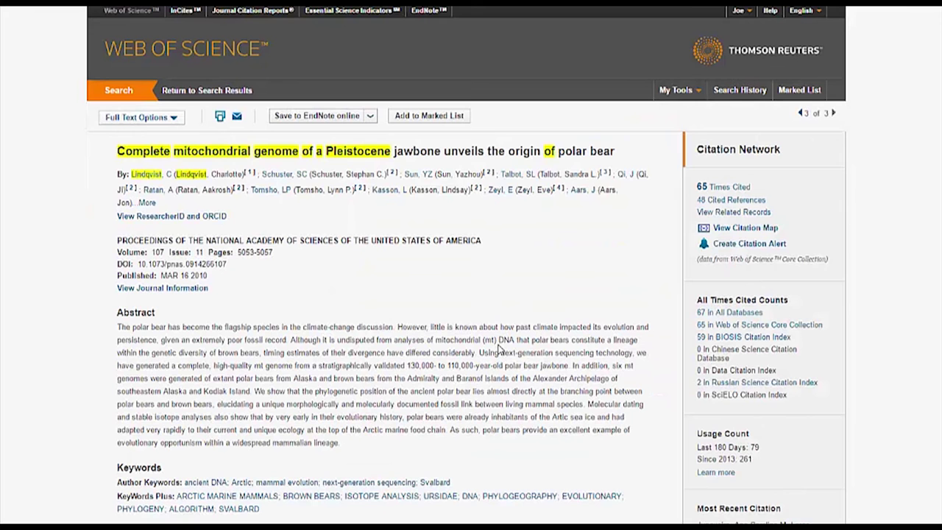
{"action": "left_click", "coordinate": [324, 118]}
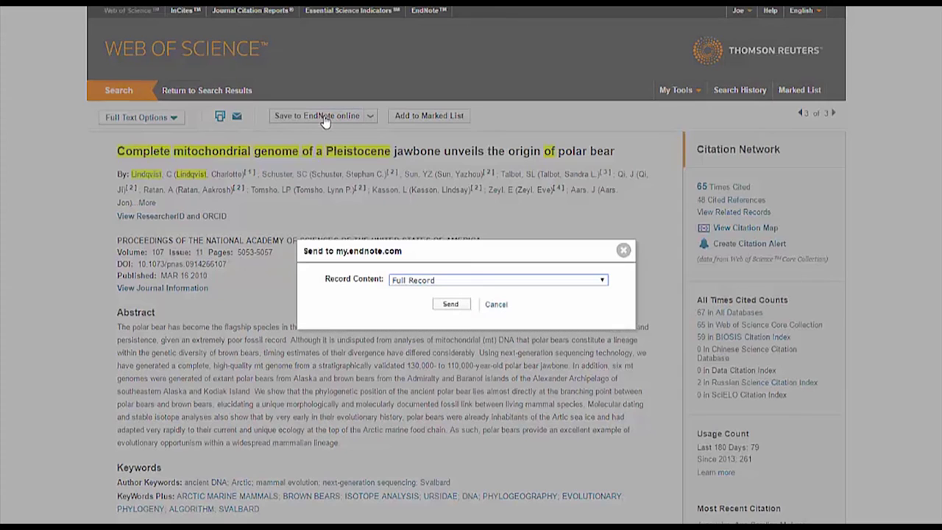
{"action": "left_click", "coordinate": [451, 305]}
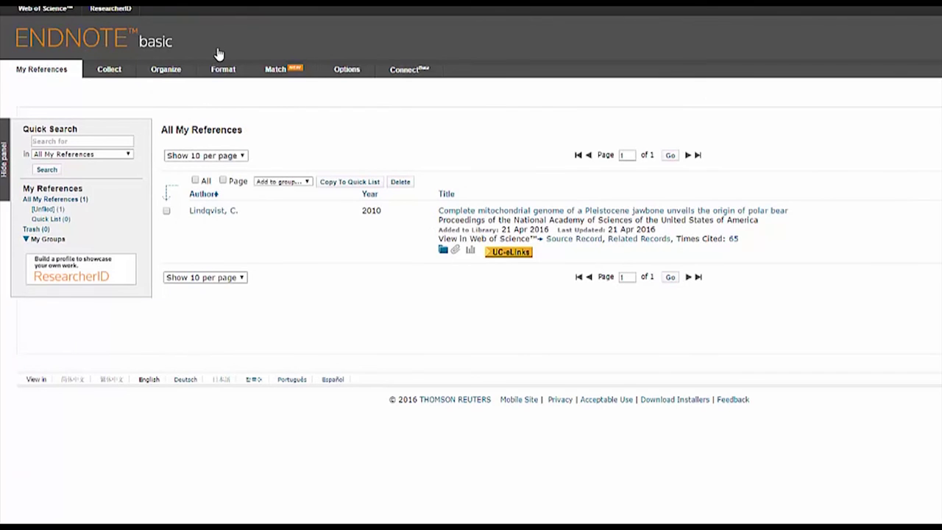
View All My References in EndNote basic, showing Lindqvist's 2010 polar bear jawbone article
{"action": "mouse_move", "coordinate": [218, 70]}
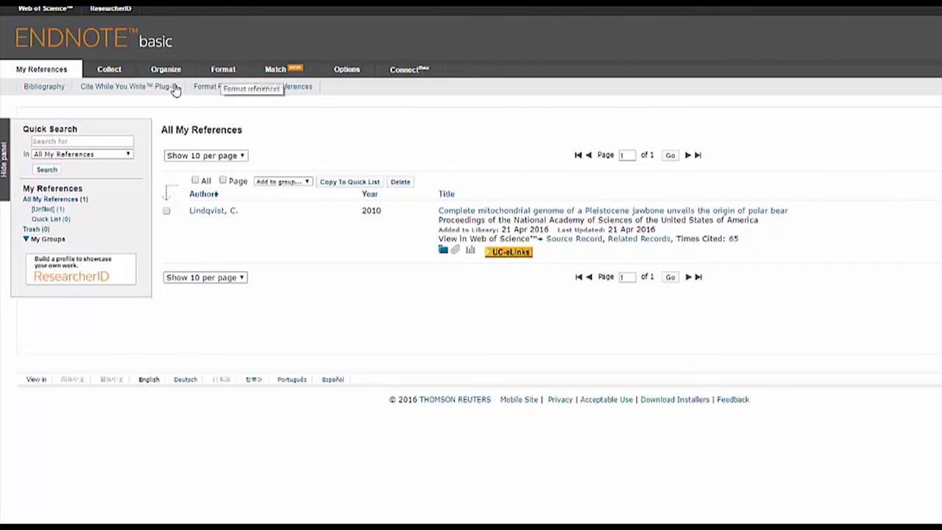
Preview a Chicago 16th Author-Date bibliography of all references in the library
{"action": "left_click", "coordinate": [44, 87]}
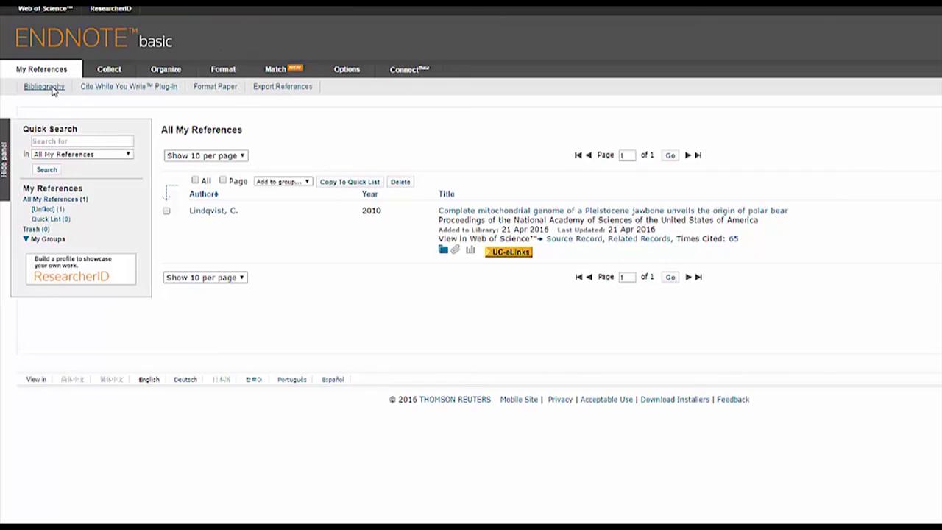
{"action": "left_click", "coordinate": [166, 137]}
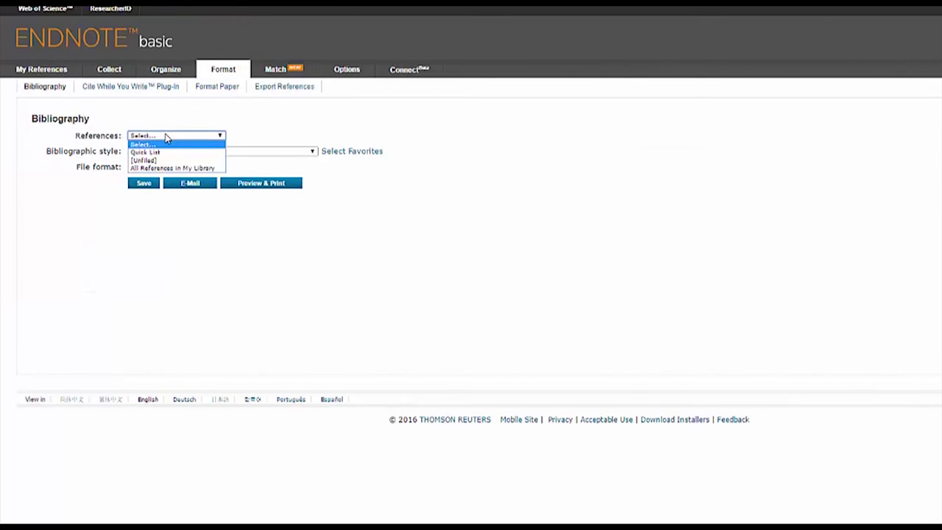
{"action": "left_click", "coordinate": [175, 168]}
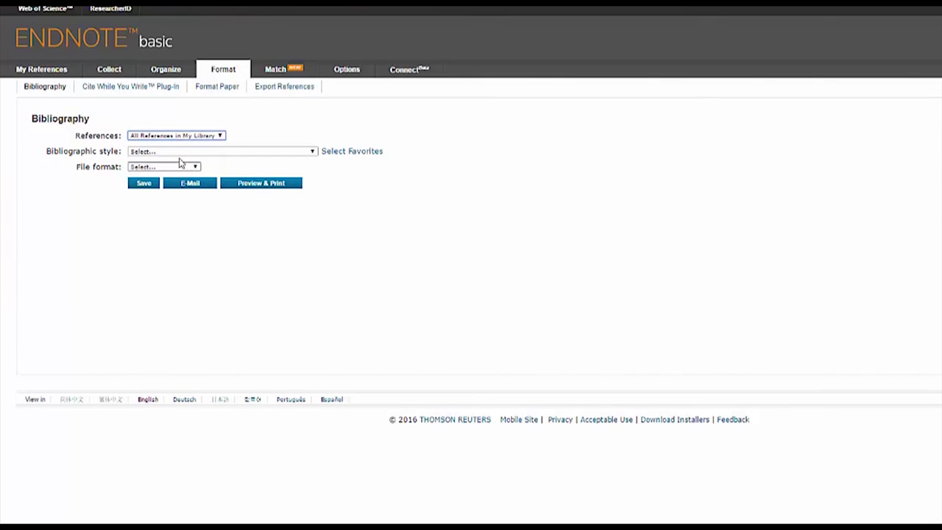
{"action": "left_click", "coordinate": [184, 151]}
{"action": "type", "text": "chicago"}
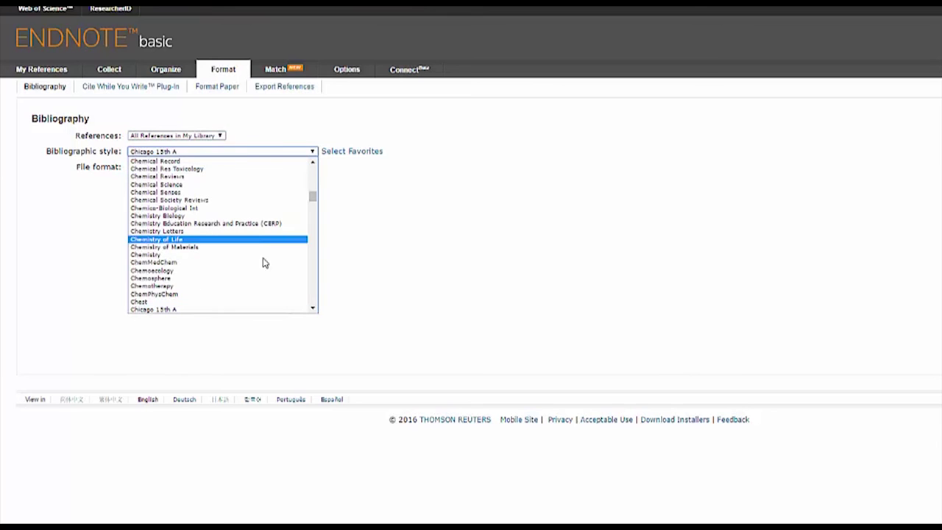
{"action": "left_click", "coordinate": [313, 310]}
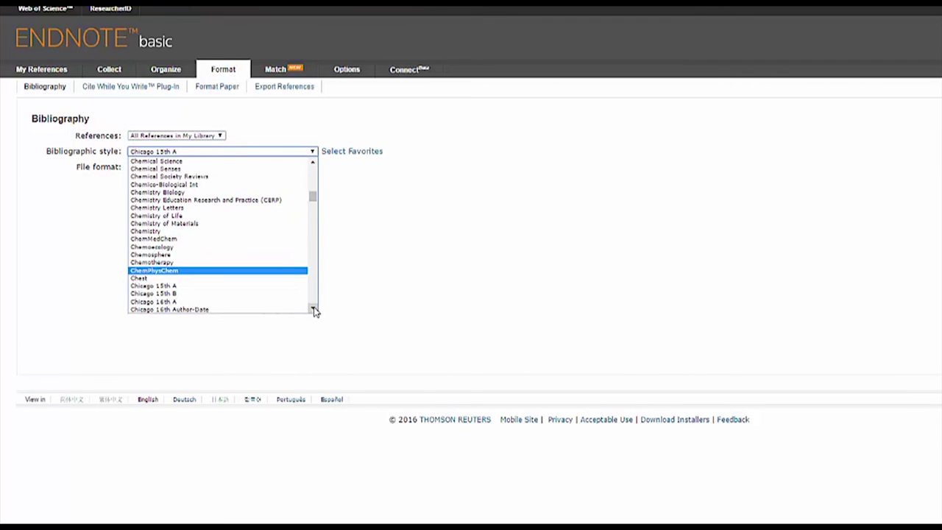
{"action": "left_click", "coordinate": [261, 286]}
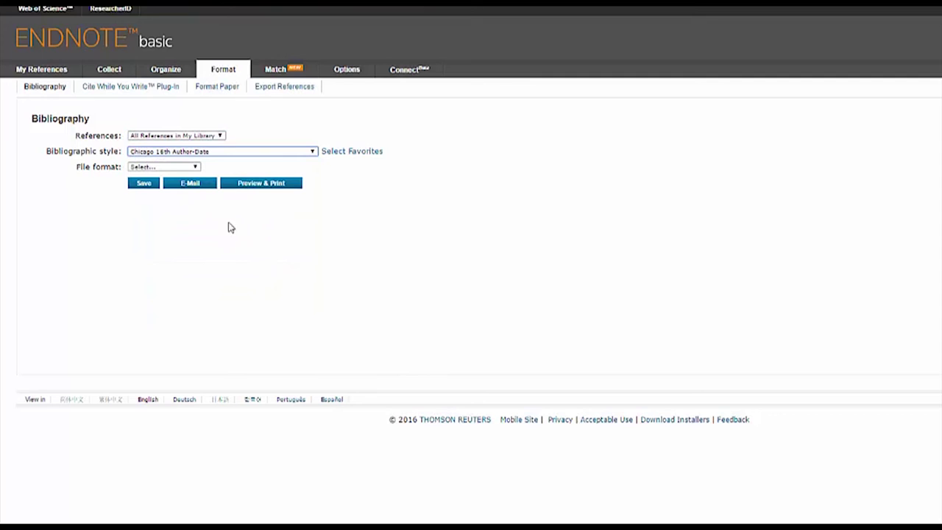
{"action": "left_click", "coordinate": [177, 169]}
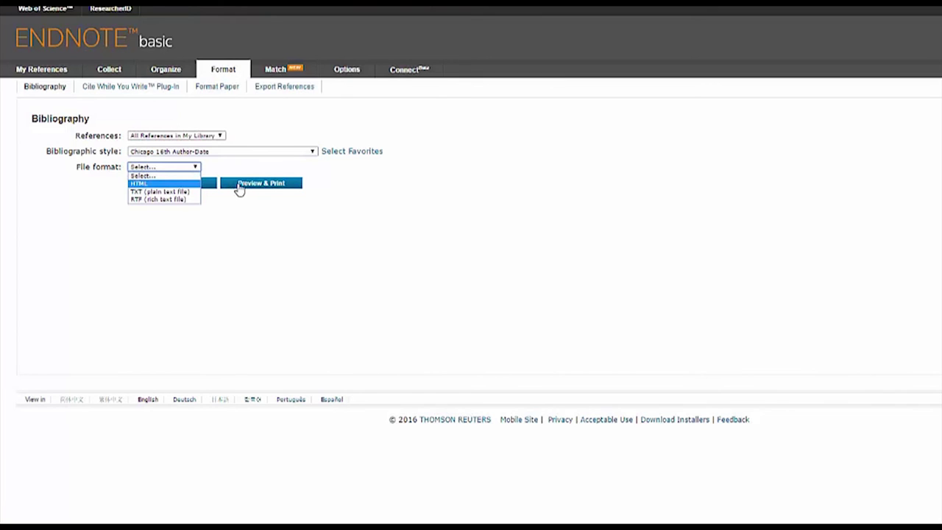
{"action": "left_click", "coordinate": [240, 183]}
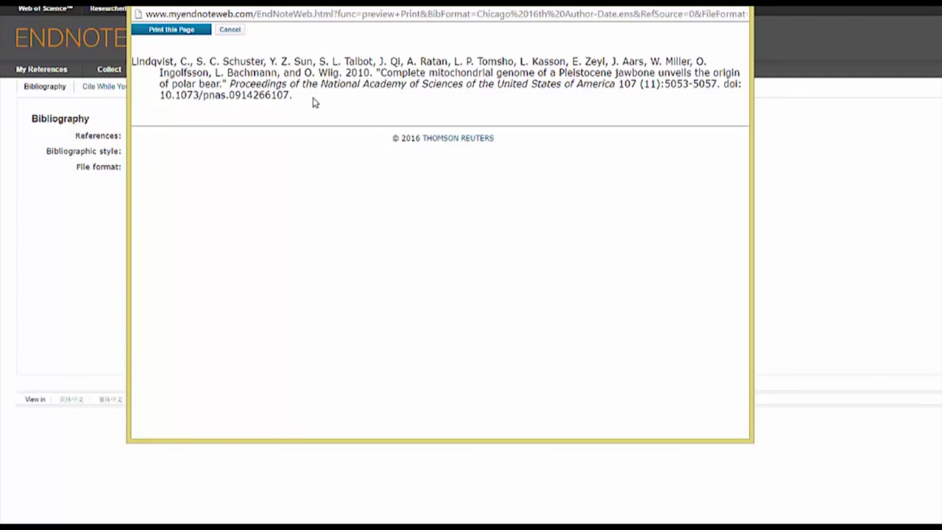
Select and copy the formatted polar bear article citation
{"action": "left_click_drag", "start_coordinate": [294, 96], "coordinate": [132, 62]}
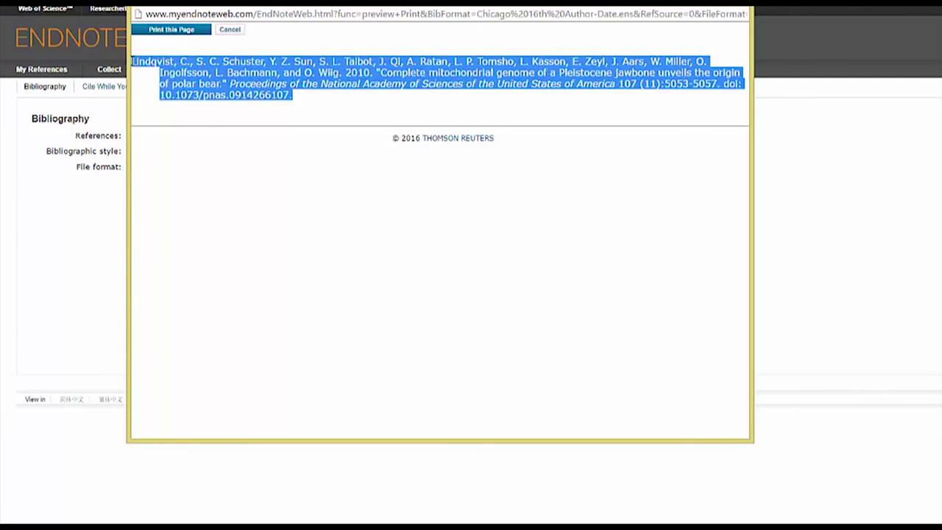
{"action": "right_click", "coordinate": [189, 65]}
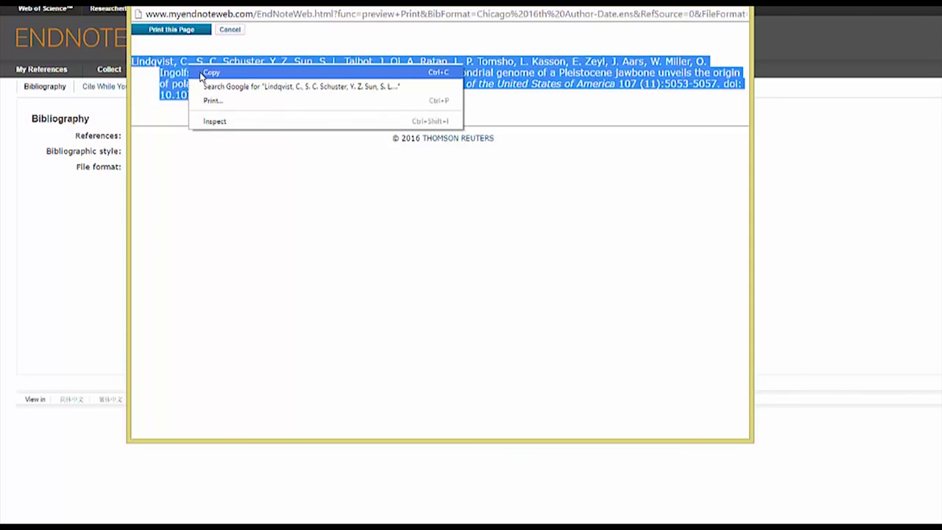
{"action": "left_click", "coordinate": [209, 73]}
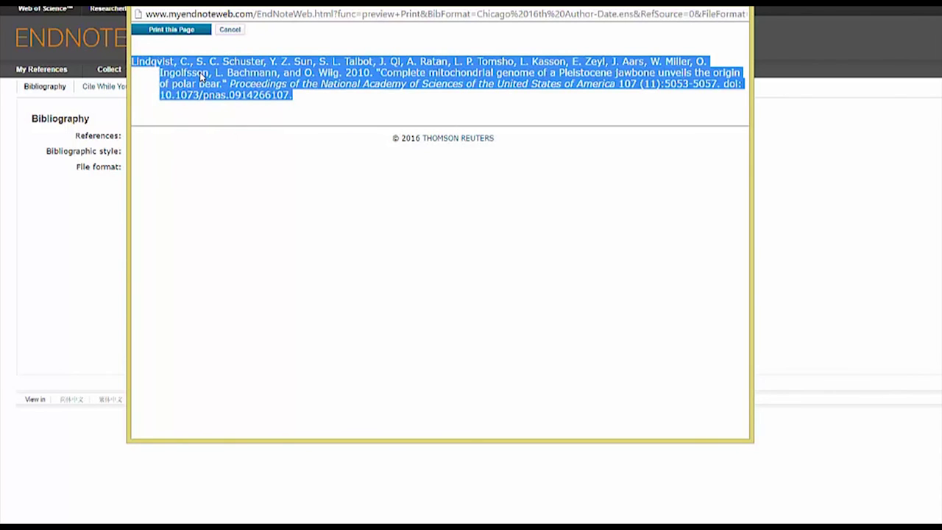